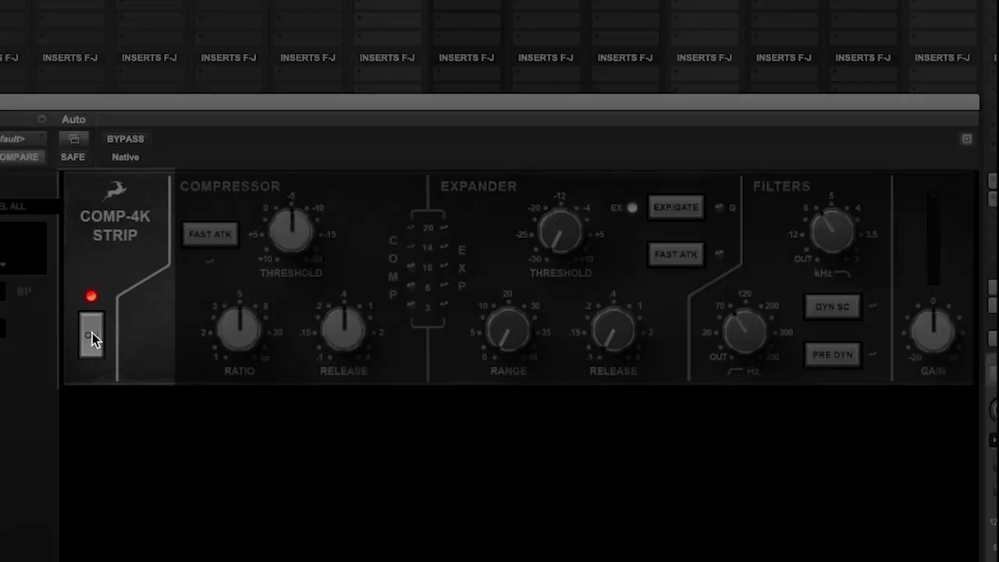
- Toggle the Comp-4K Strip's power, and adjust the compressor to a ratio of about 7 and a release of about 0.35
left_click(92, 333)
left_click(92, 333)
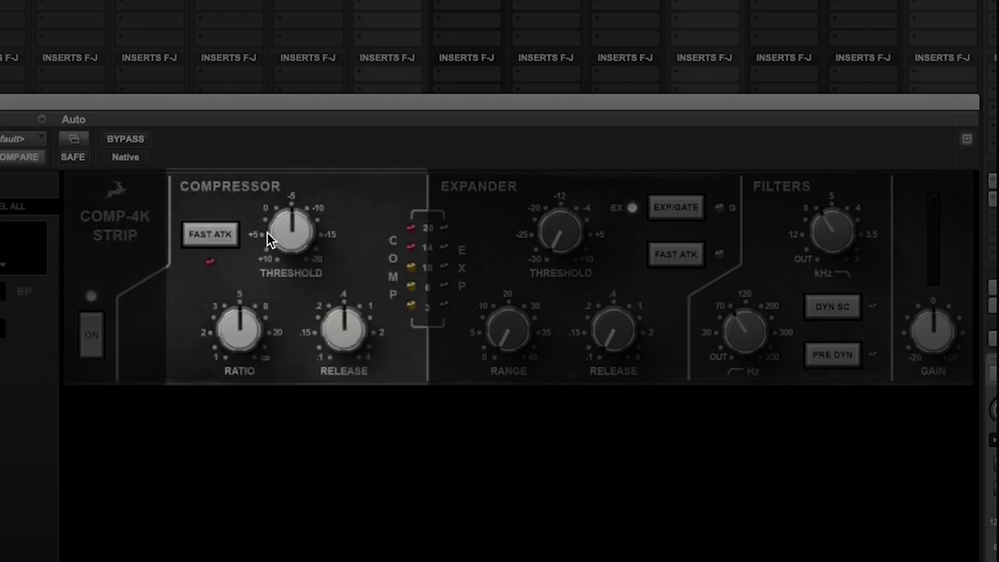
mouse_move(282, 229)
left_mouse_down()
mouse_move(285, 243)
mouse_move(284, 230)
left_mouse_up()
left_click_drag(234, 337, 233, 354)
left_click_drag(334, 400, 336, 336)
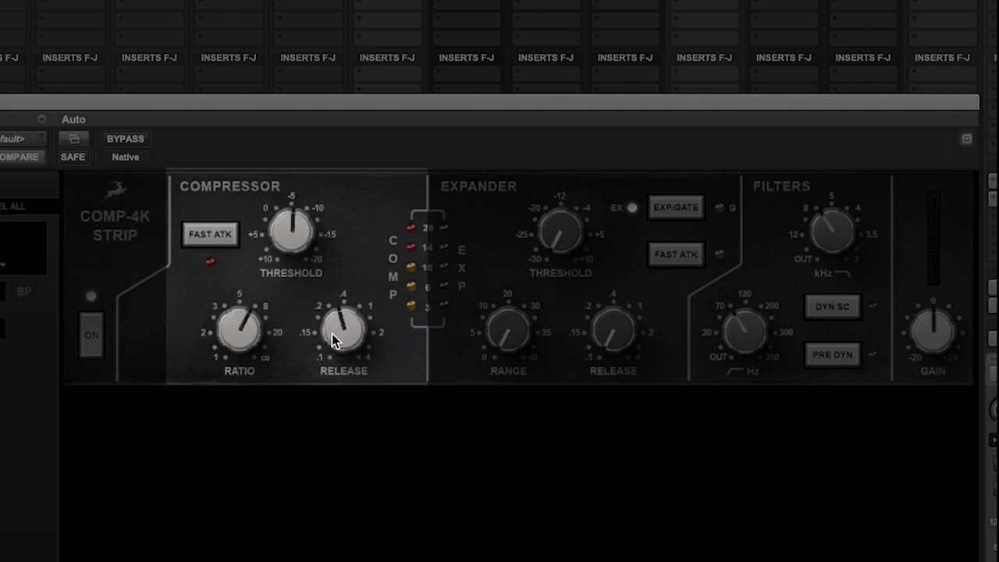
left_click(201, 239)
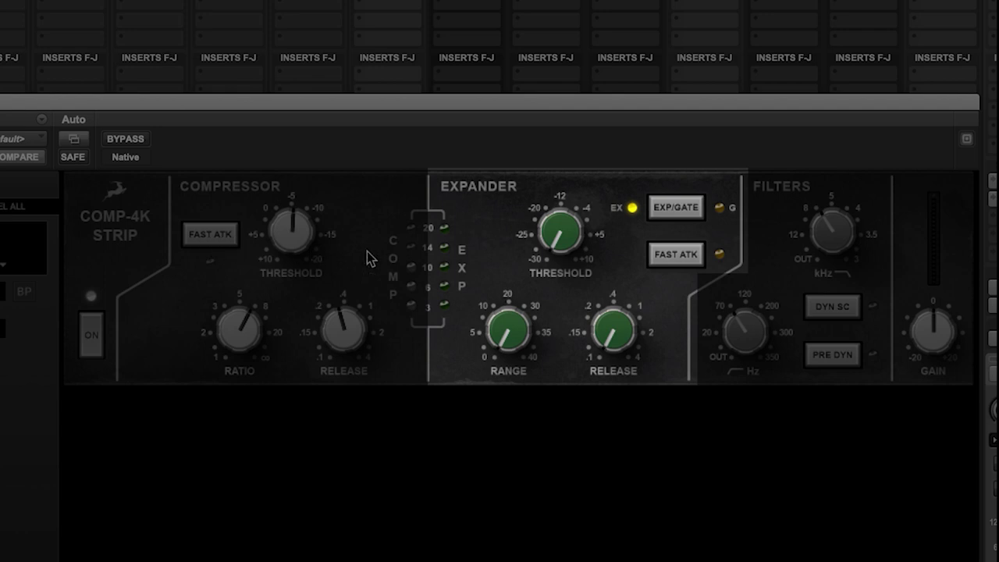
- Set the expander's threshold to about -24, its range to about 4 and its release to about 0.12
left_click_drag(541, 235, 551, 195)
left_click_drag(503, 334, 547, 317)
mouse_move(613, 332)
left_mouse_down()
mouse_move(599, 264)
mouse_move(607, 330)
left_mouse_up()
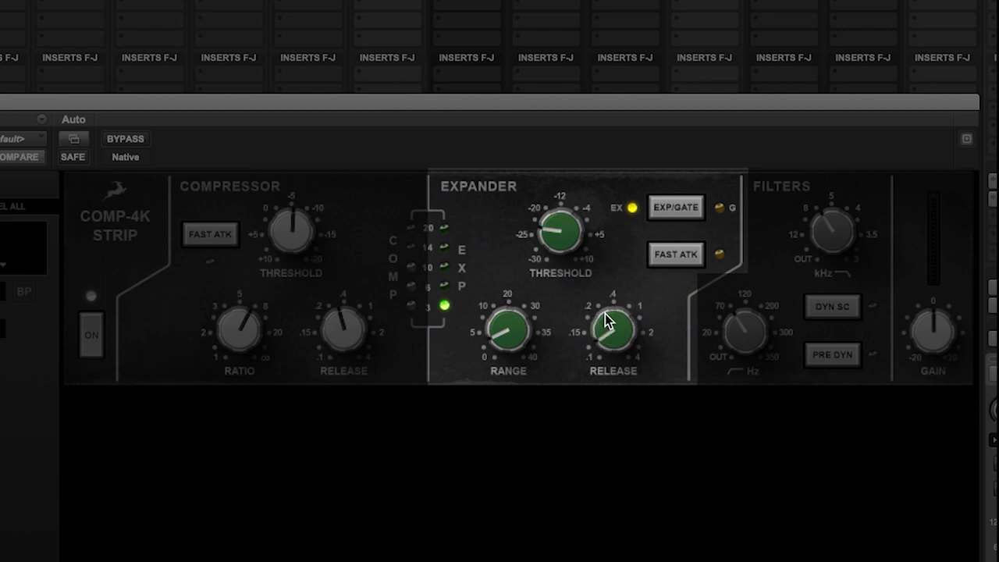
- Enable the expander's fast attack and switch between expander and gate modes, ending in expander mode
left_click(674, 252)
left_click(673, 208)
left_click(676, 208)
left_click(676, 209)
left_click(676, 209)
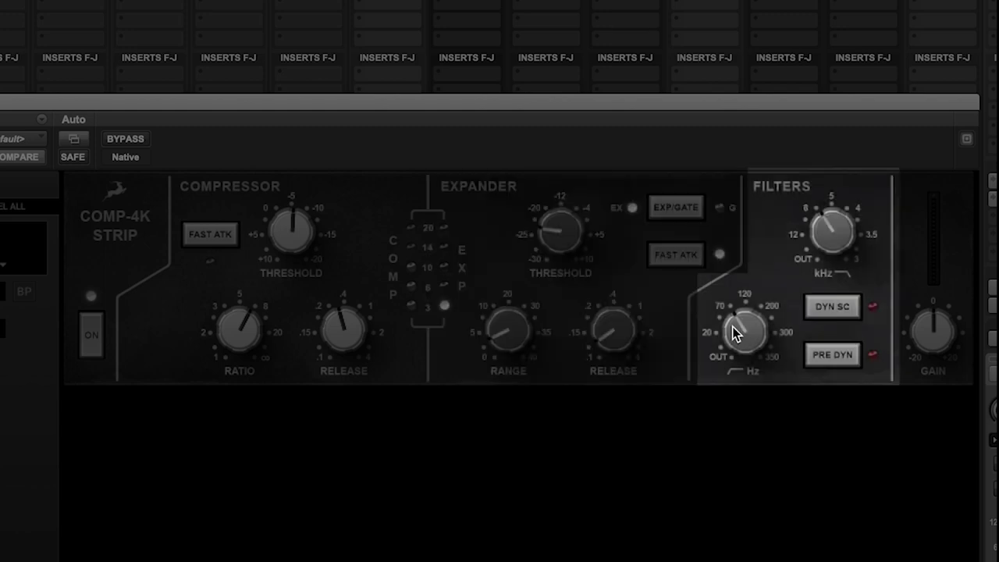
- Turn the high-pass and low-pass filters to OUT, and toggle Pre Dyn and Dyn SC, leaving both off
left_click_drag(732, 329, 748, 558)
left_click_drag(819, 228, 823, 535)
left_click(825, 361)
left_click(824, 357)
left_click(824, 357)
left_click(824, 357)
left_click(820, 313)
left_click(820, 312)
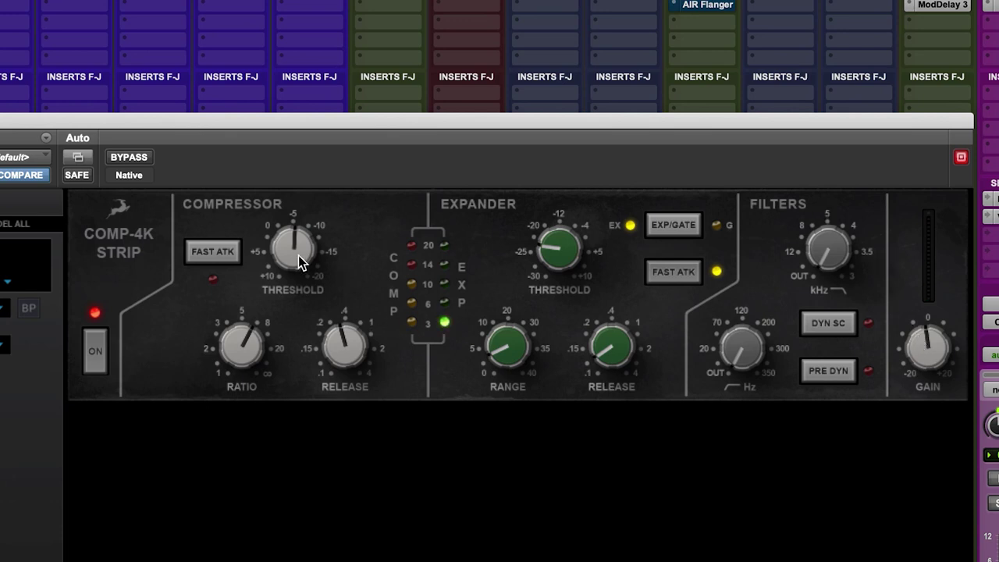
- Set the compressor's threshold to about -16, its ratio to about 8 and its release to about 0.18
left_click_drag(287, 255, 285, 176)
mouse_move(242, 338)
left_mouse_down()
mouse_move(258, 424)
mouse_move(257, 340)
left_mouse_up()
left_click_drag(344, 343, 344, 373)
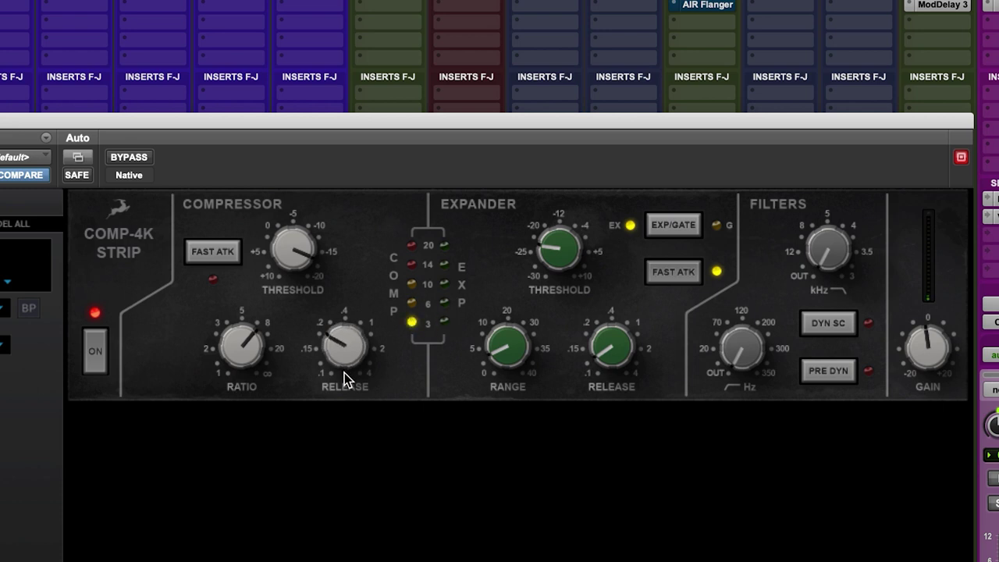
- Switch the expander to gate mode with range 40, release about 0.18 and threshold about -6
left_click(673, 224)
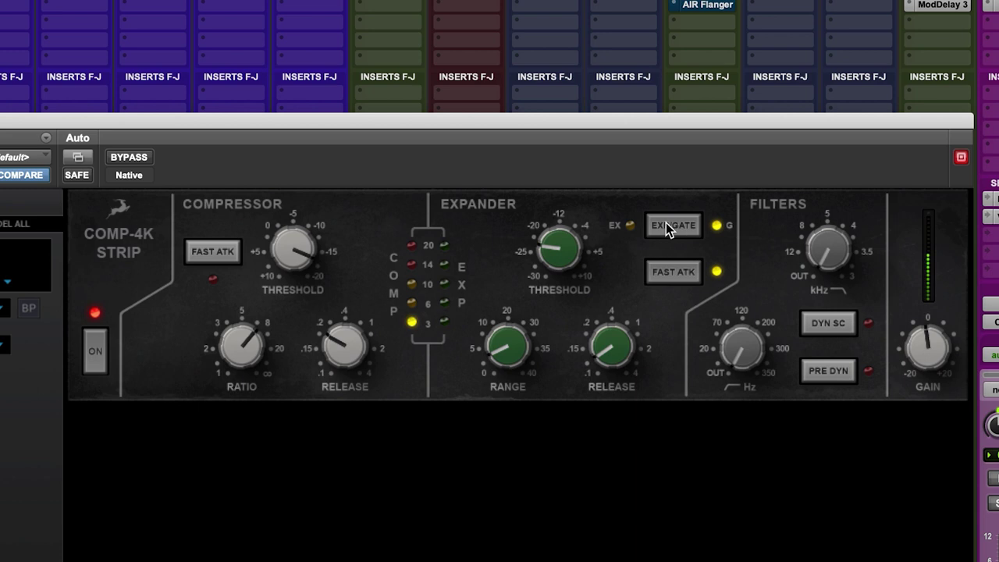
left_click_drag(511, 364, 483, 137)
left_click_drag(552, 263, 553, 181)
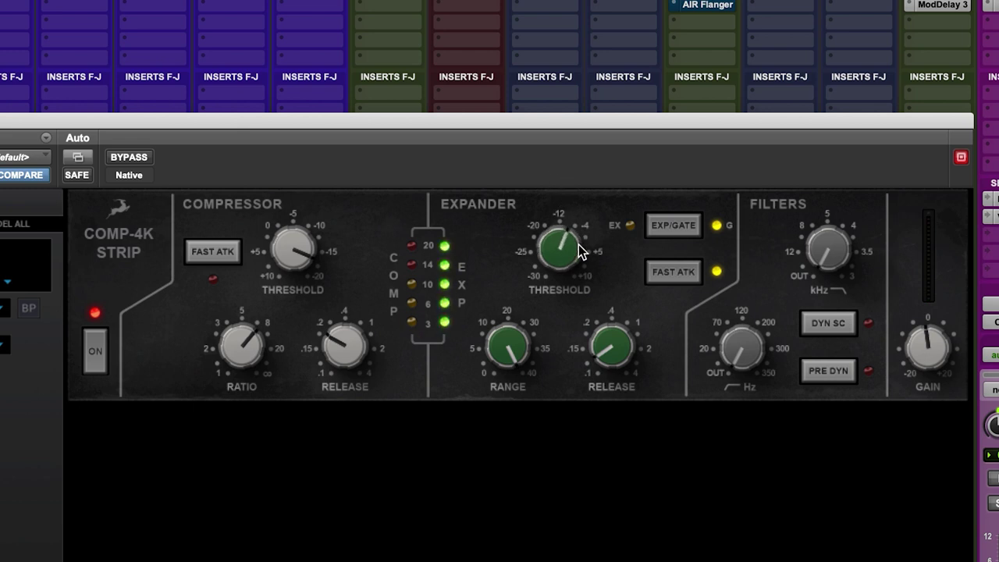
left_click_drag(605, 349, 600, 298)
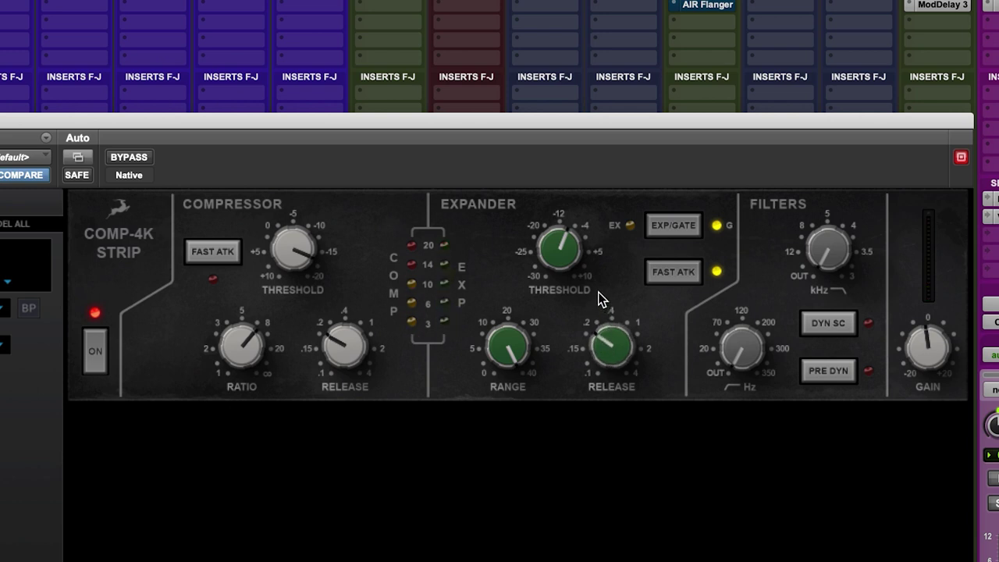
left_click_drag(555, 254, 556, 244)
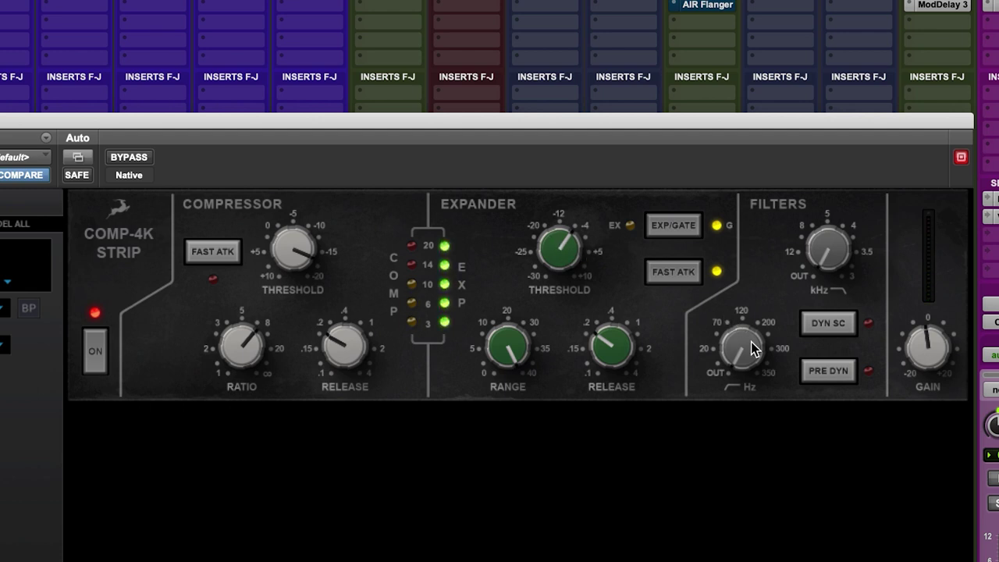
- Place the filters before the dynamics, with the high-pass just below 20 Hz and the low-pass at about 9 kHz
left_click(832, 373)
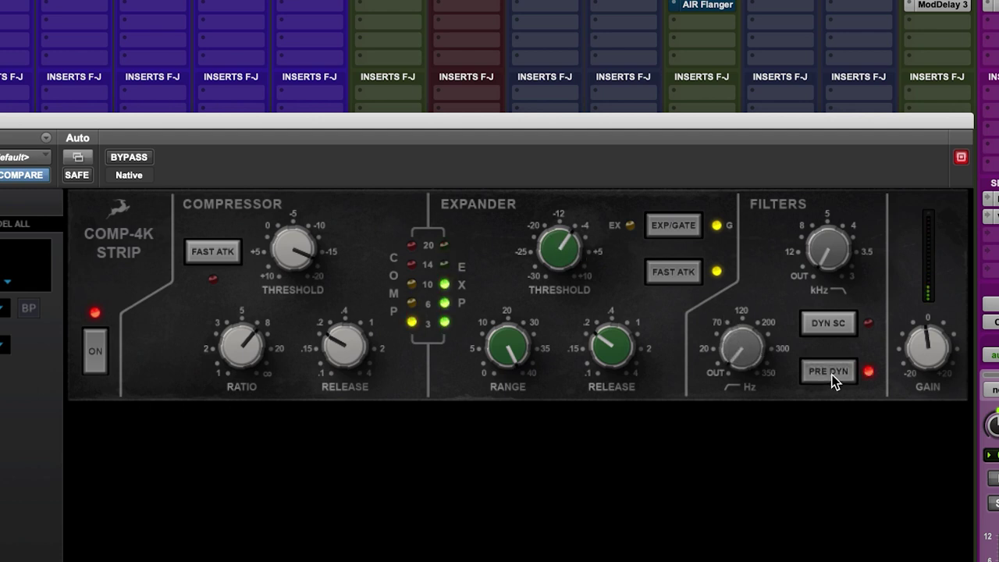
left_click_drag(739, 357, 722, 287)
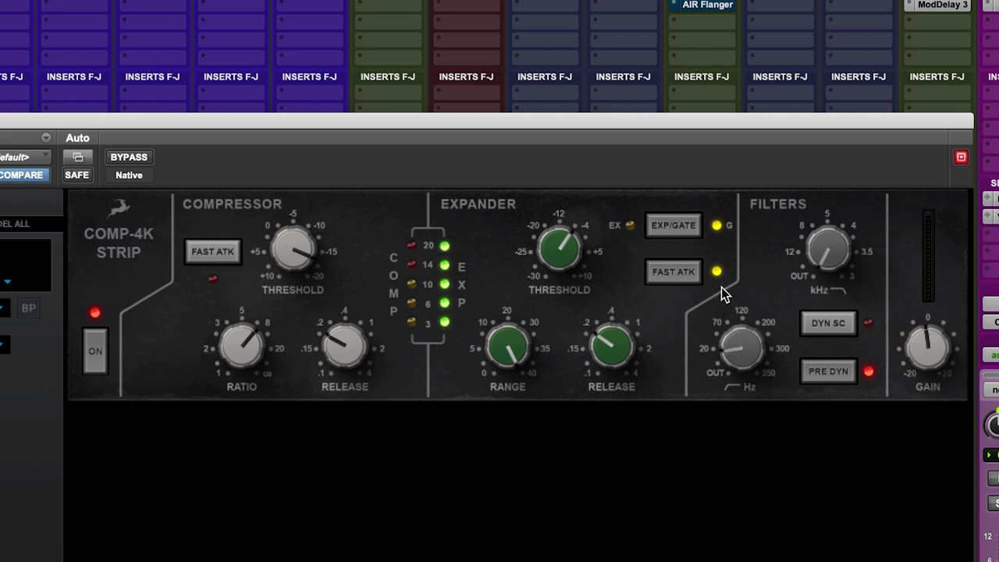
left_click_drag(812, 258, 796, 149)
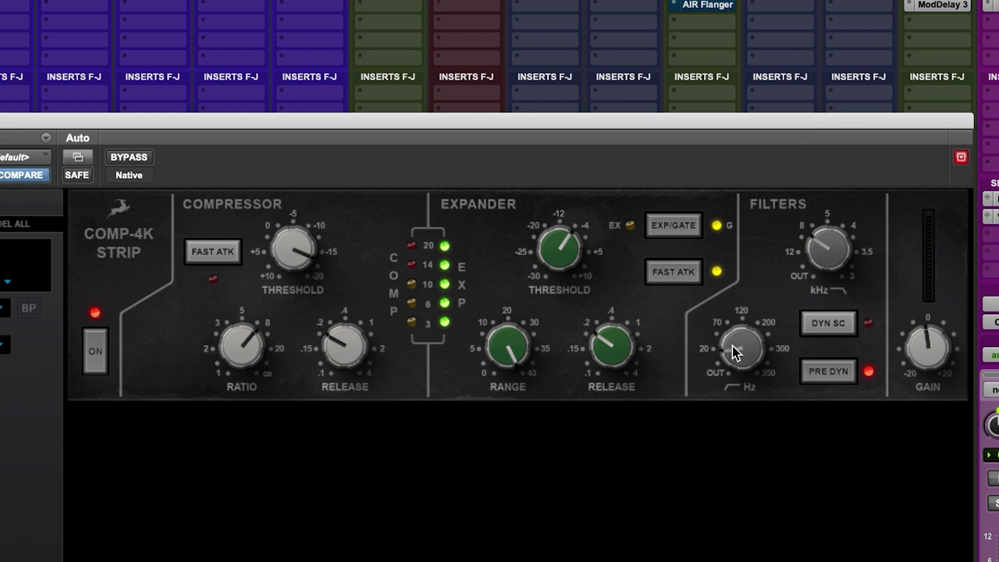
left_click_drag(734, 367, 736, 374)
- Compare the processed and unprocessed sound by switching the Comp-4K Strip off and on
left_click(96, 352)
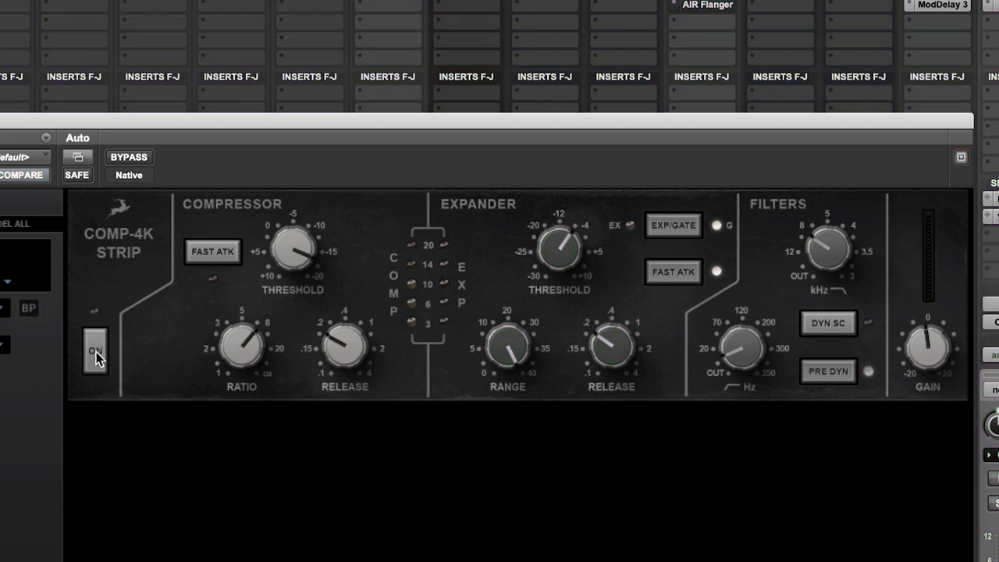
left_click(96, 353)
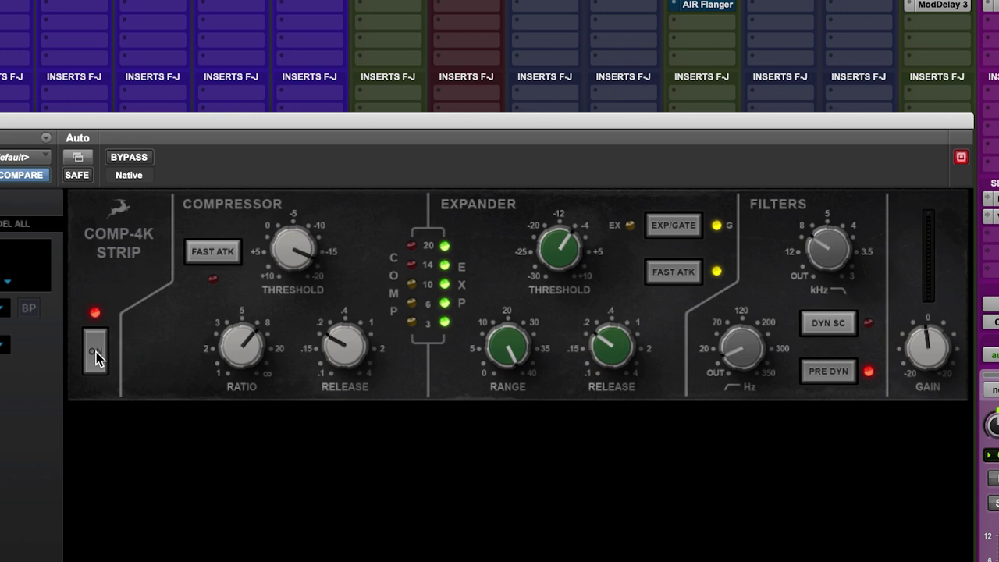
left_click(96, 352)
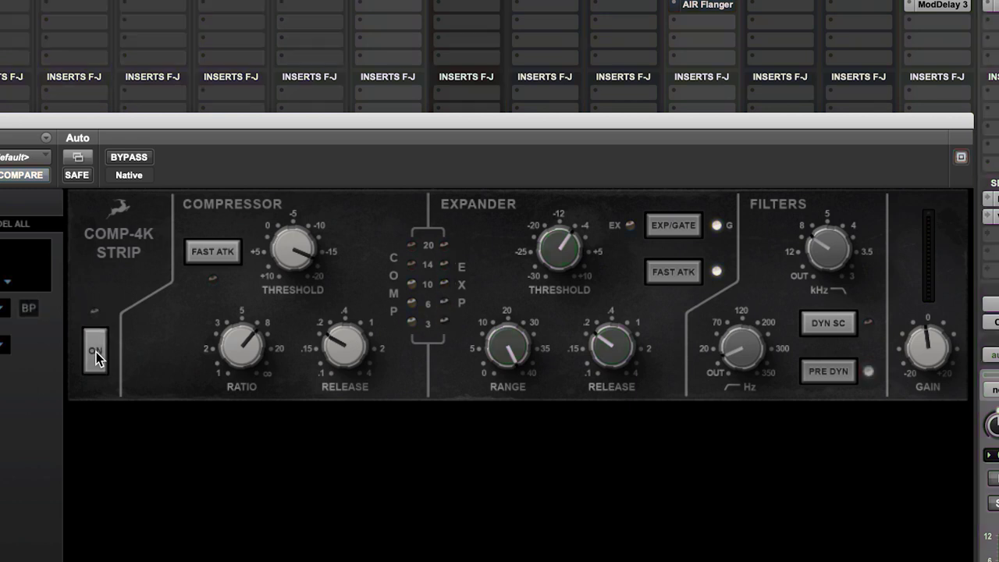
left_click(96, 352)
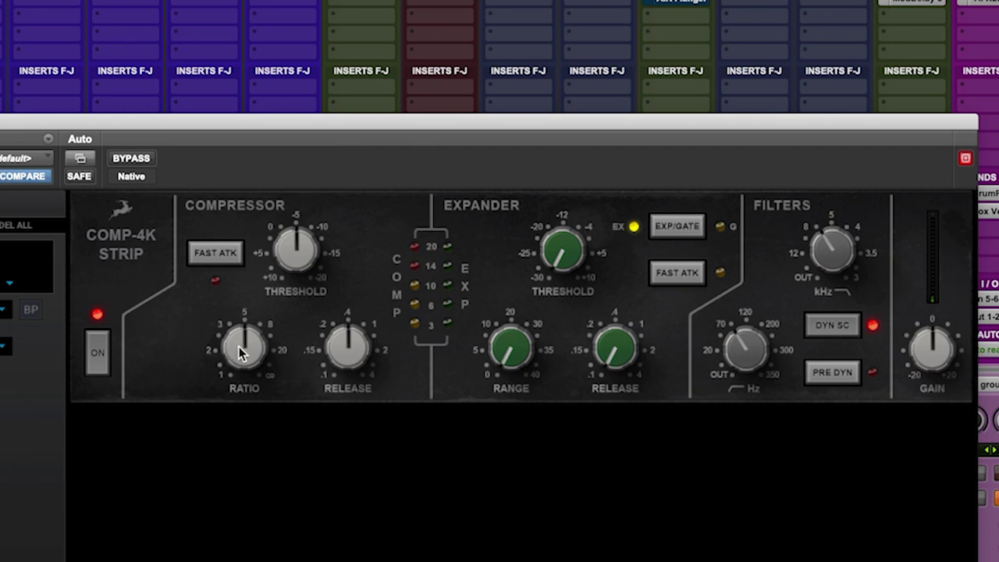
- Set the compressor to a ratio of about 3.5, threshold about -17 and release about 0.12, trying fast attack but leaving it off
left_click_drag(241, 372, 243, 375)
left_click_drag(288, 257, 294, 181)
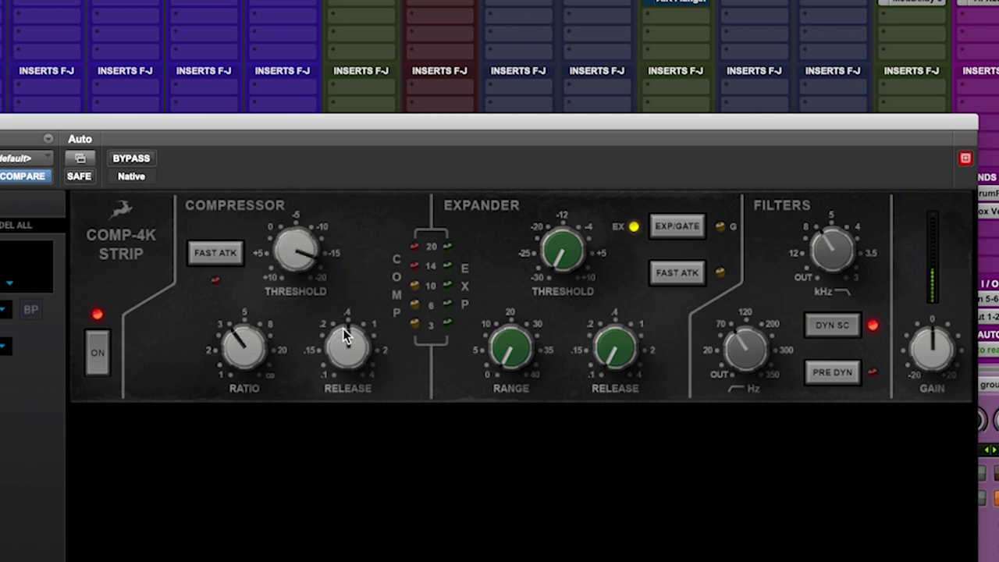
left_click_drag(339, 340, 349, 426)
left_click_drag(298, 263, 286, 234)
left_click(216, 256)
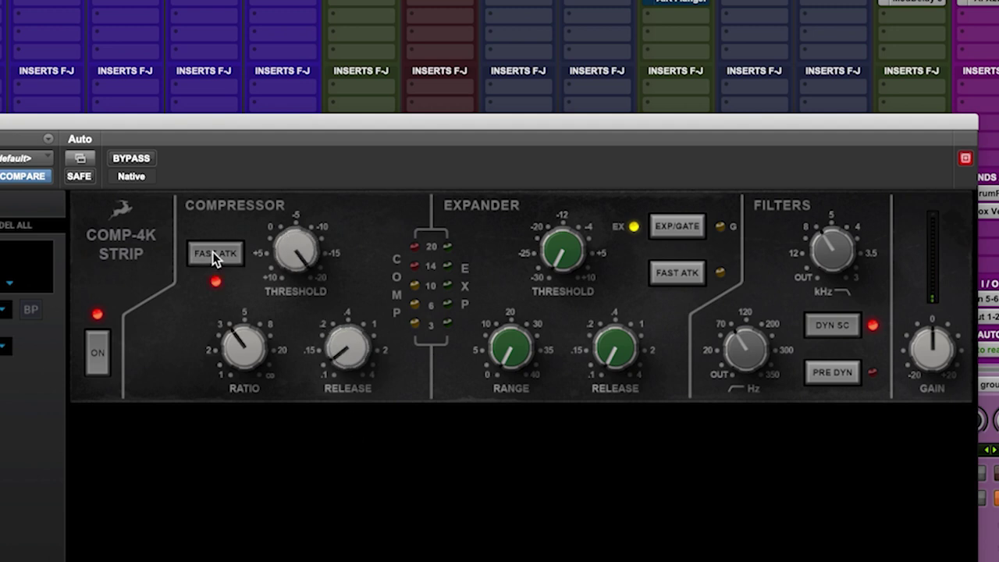
left_click(213, 254)
left_click_drag(285, 241, 286, 253)
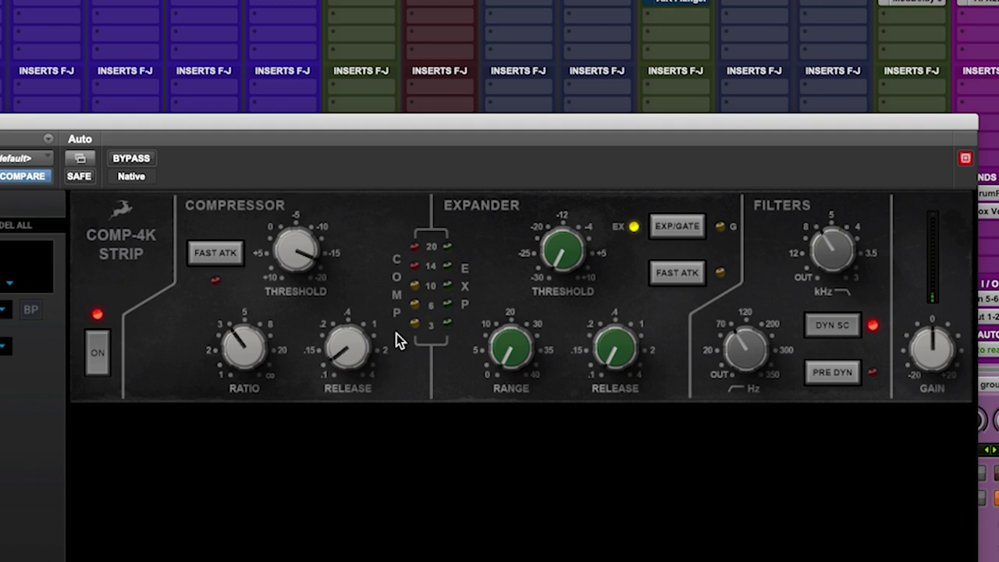
- Switch the expander to gate mode with range 40, threshold about +4 and release about 0.15
left_click(665, 225)
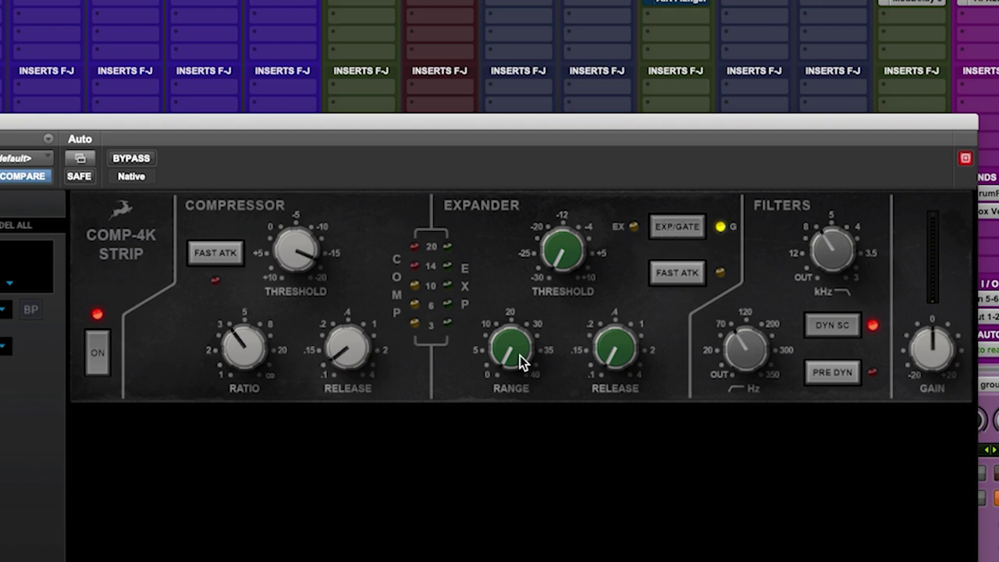
left_click_drag(559, 248, 536, 87)
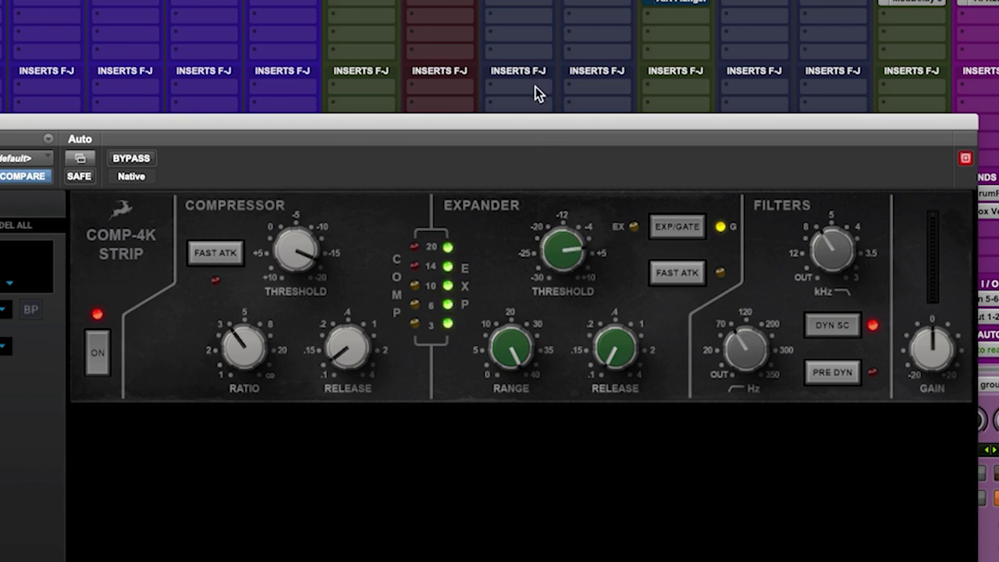
left_click_drag(611, 352, 607, 305)
- Enable Pre Dyn for the filters, with the high-pass at about 70 Hz and the low-pass at OUT
left_click(830, 378)
mouse_move(740, 367)
left_mouse_down()
mouse_move(747, 429)
mouse_move(746, 367)
left_mouse_up()
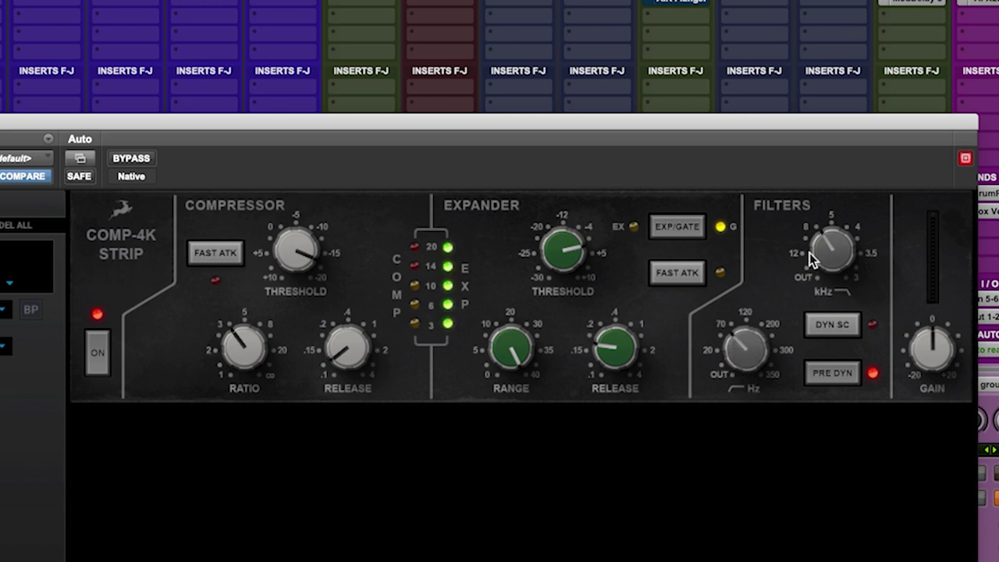
left_click_drag(812, 231, 885, 513)
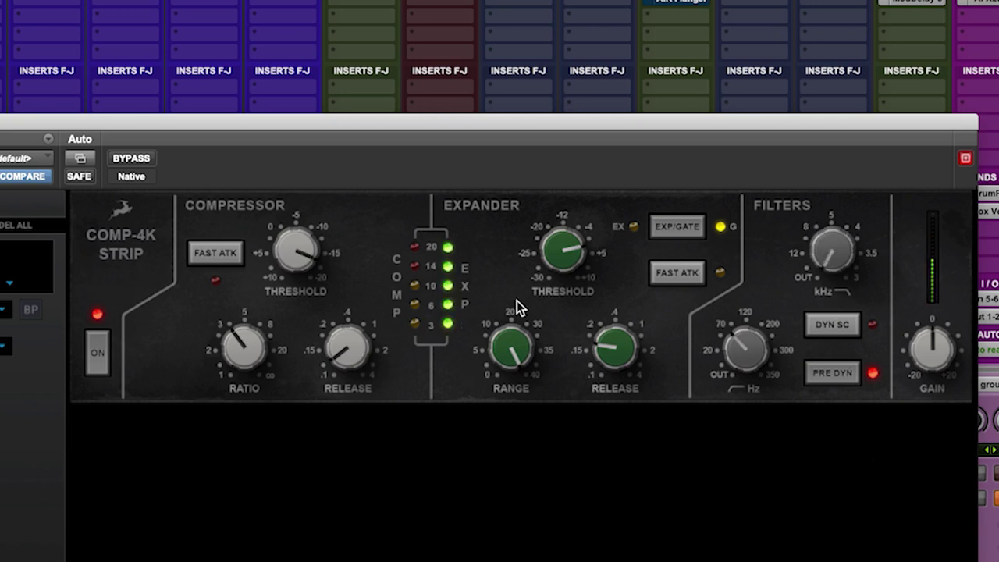
- Refine the gate's release to about 0.2 and threshold to about -1, and compare the sound with the strip off and on
left_click_drag(609, 343, 606, 383)
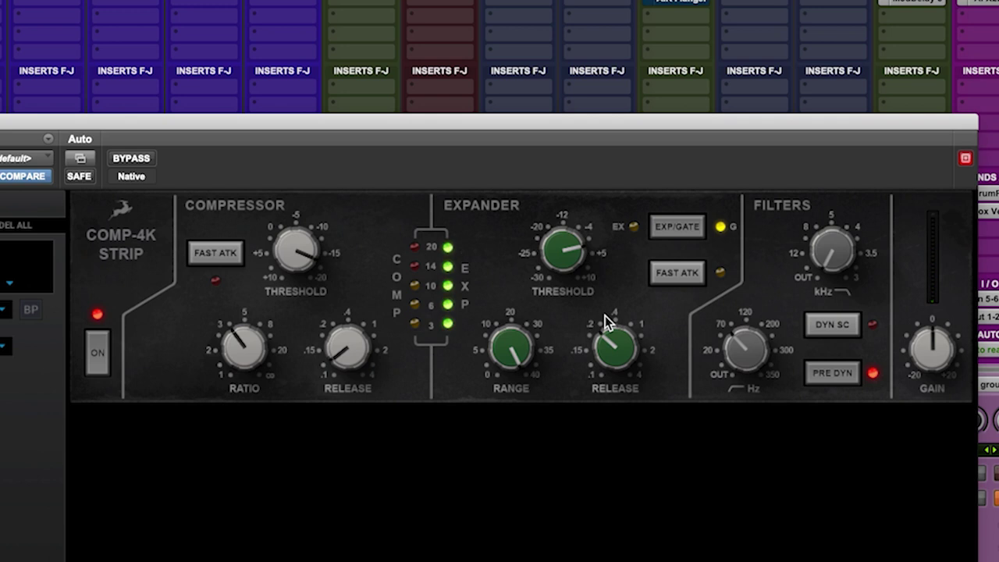
left_click_drag(551, 256, 554, 265)
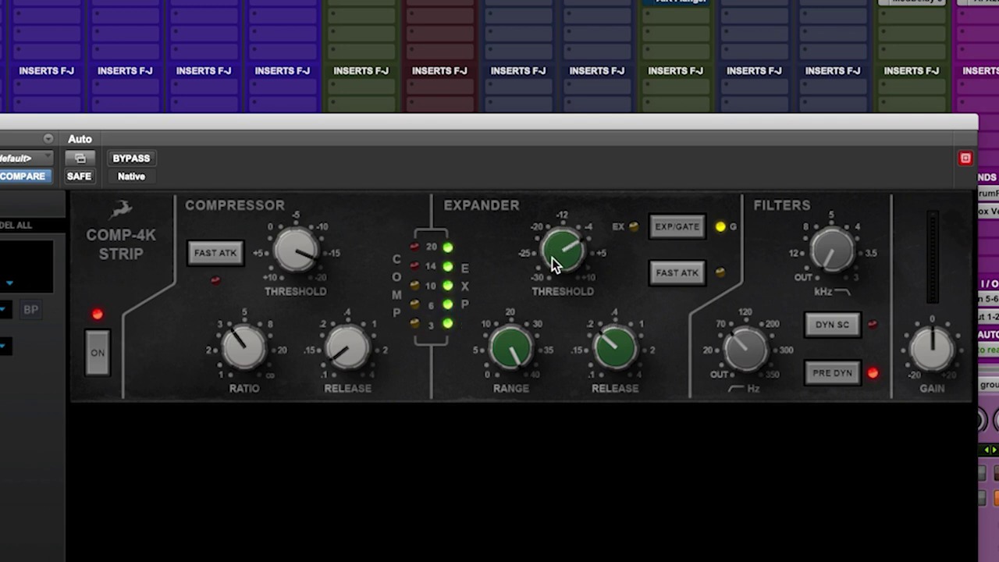
left_click(97, 350)
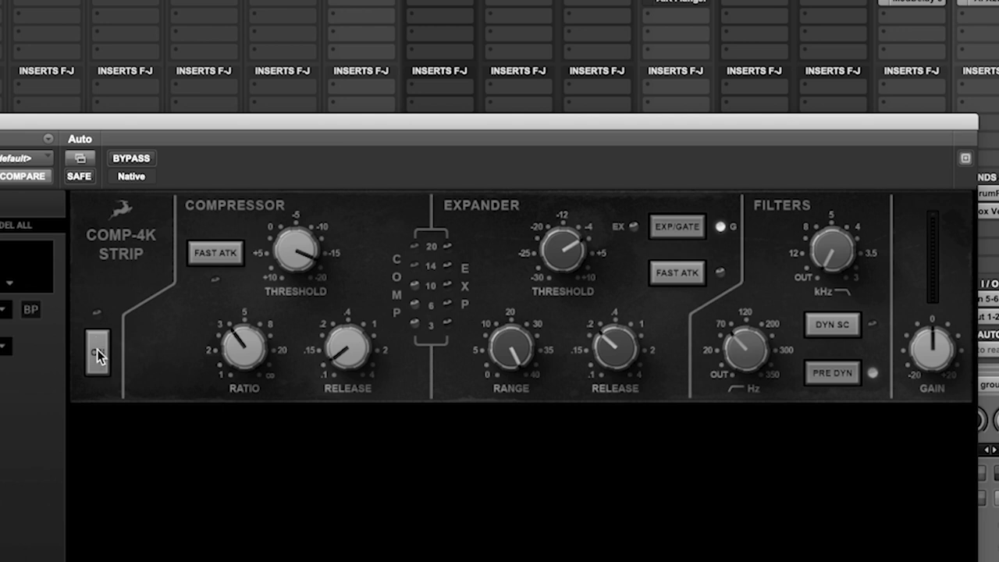
left_click(97, 352)
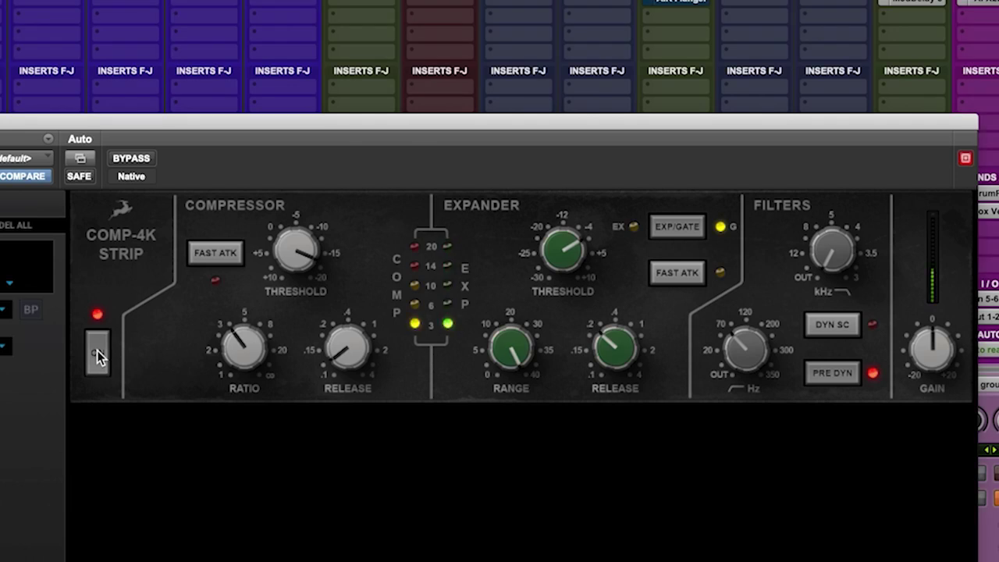
left_click(97, 351)
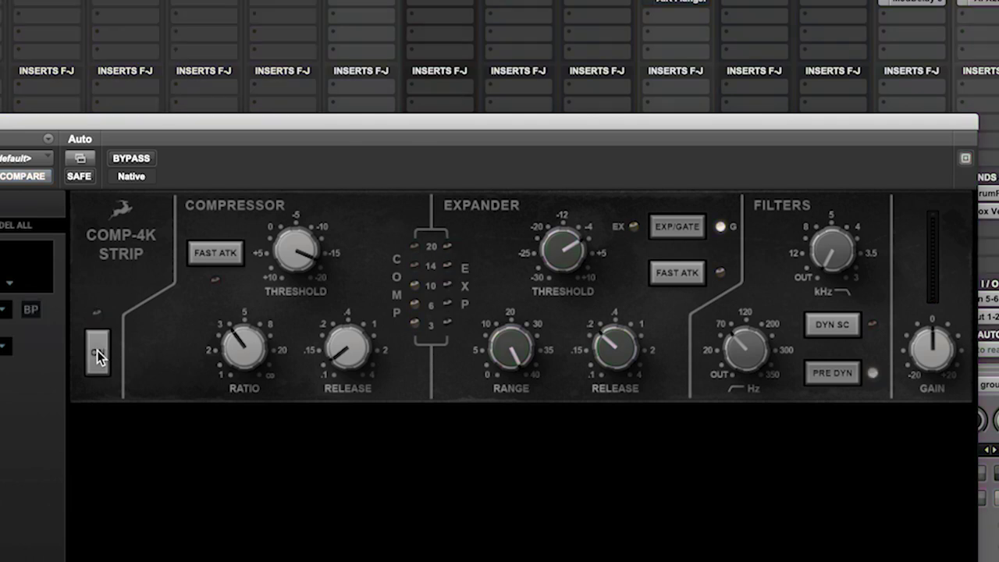
left_click(97, 351)
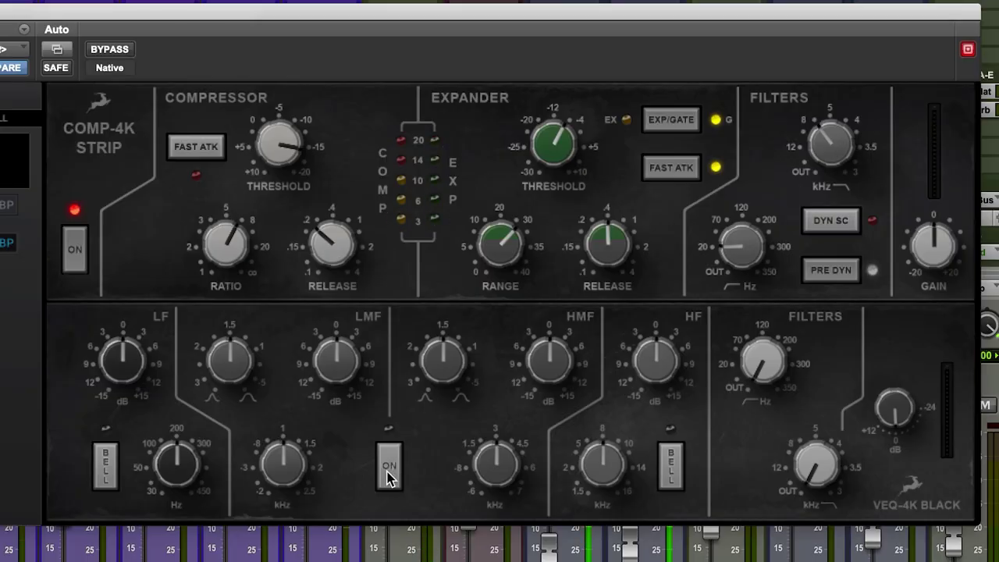
- Turn on the VEQ-4K Black equalizer and boost its LF band about 6 dB at about 100 Hz with a bell curve
left_click(389, 468)
left_click_drag(109, 373, 115, 343)
left_click_drag(170, 486, 172, 505)
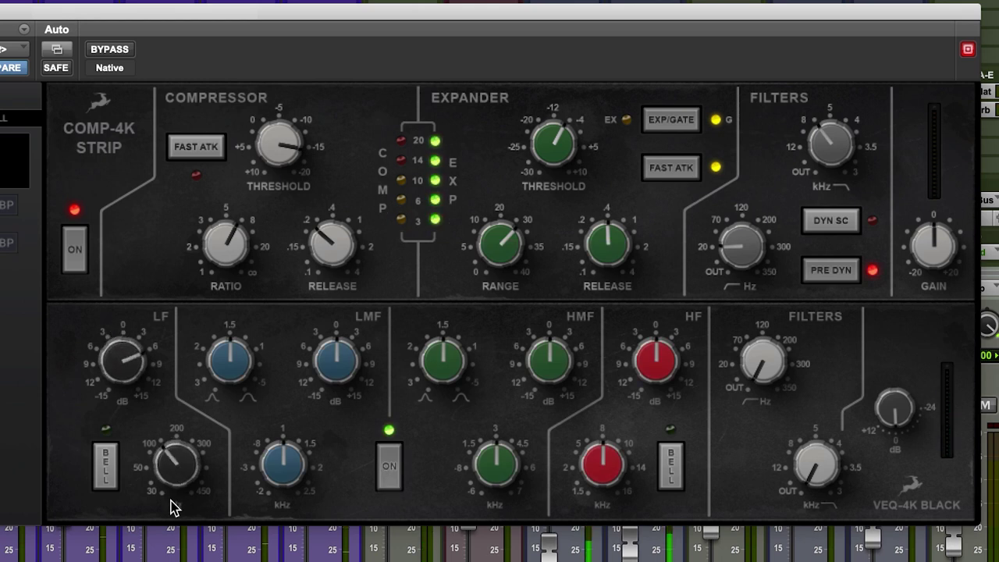
left_click(106, 463)
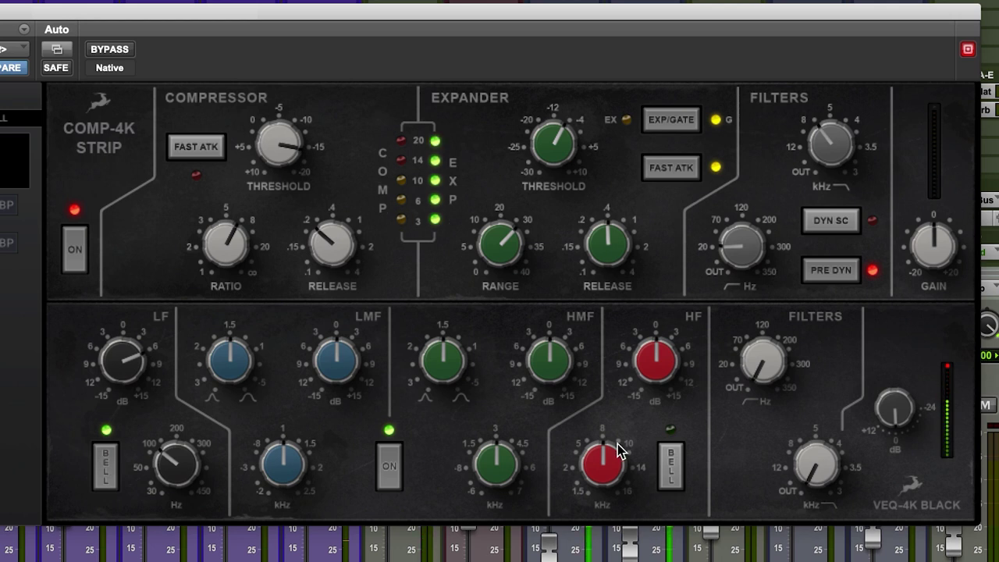
- Switch the equalizer's HF band to a bell curve and boost it about 4 dB at about 9 kHz
left_click(673, 468)
left_click_drag(652, 356, 647, 339)
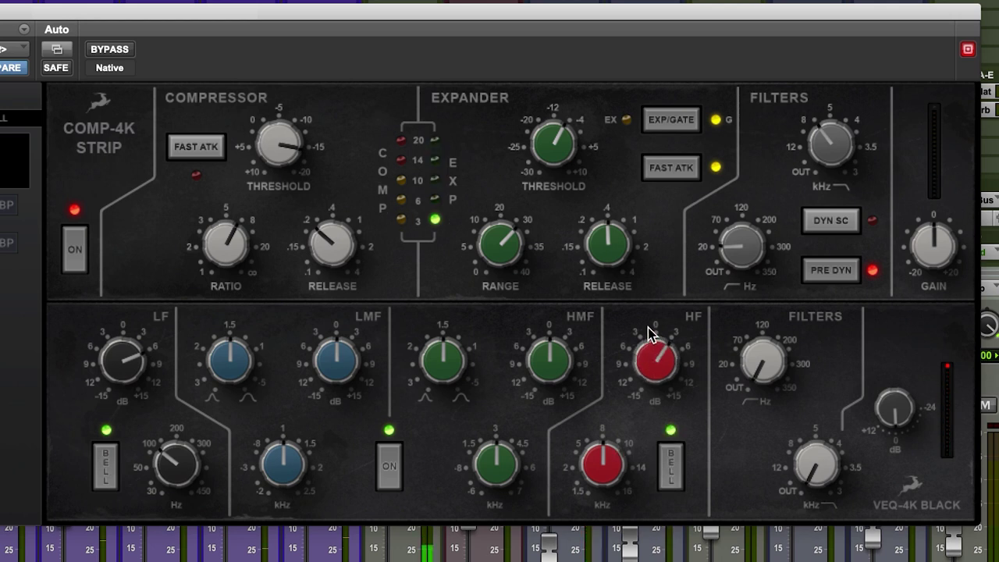
left_click_drag(609, 467, 609, 443)
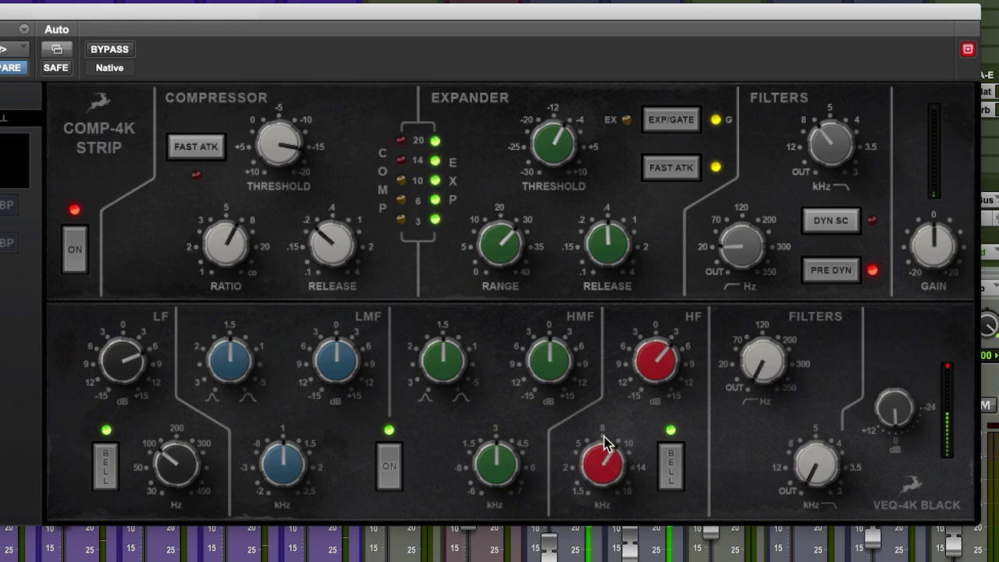
- Compare the sound with the equalizer off and on, and cut its LMF band about 3 dB at about 0.4 kHz with a Q near 1.1
left_click(391, 468)
left_click(392, 469)
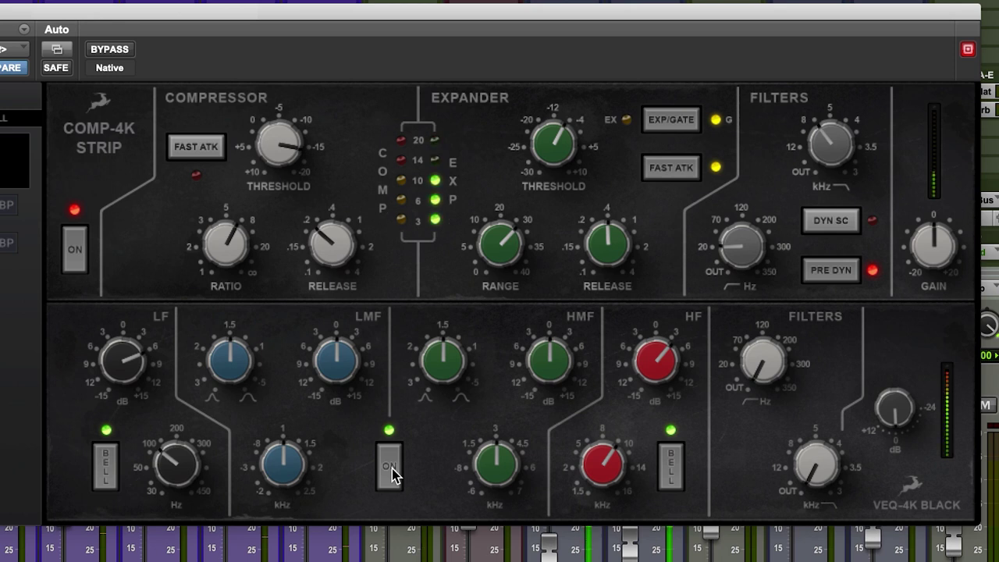
left_click_drag(332, 357, 332, 311)
left_click_drag(272, 467, 279, 518)
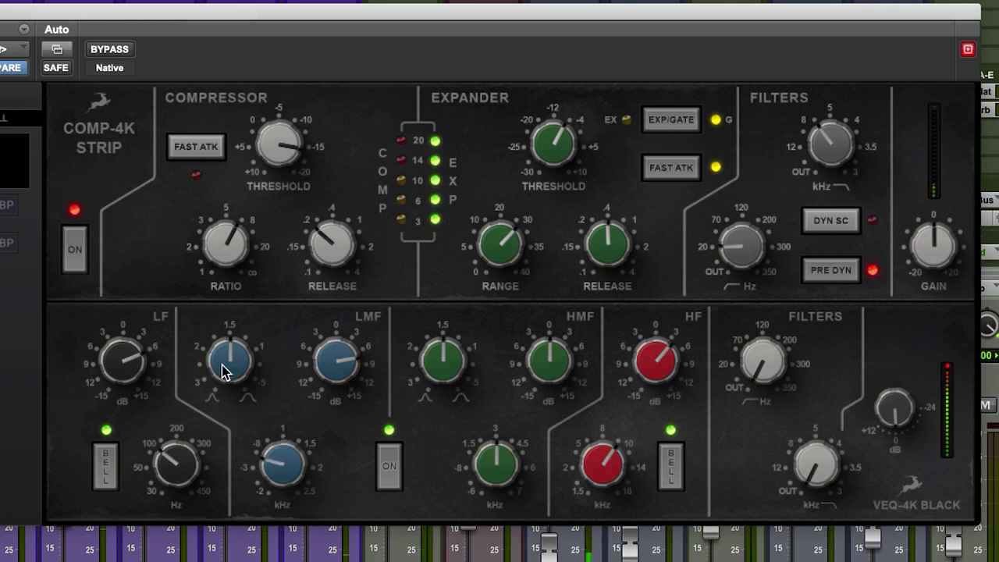
left_click_drag(335, 357, 346, 437)
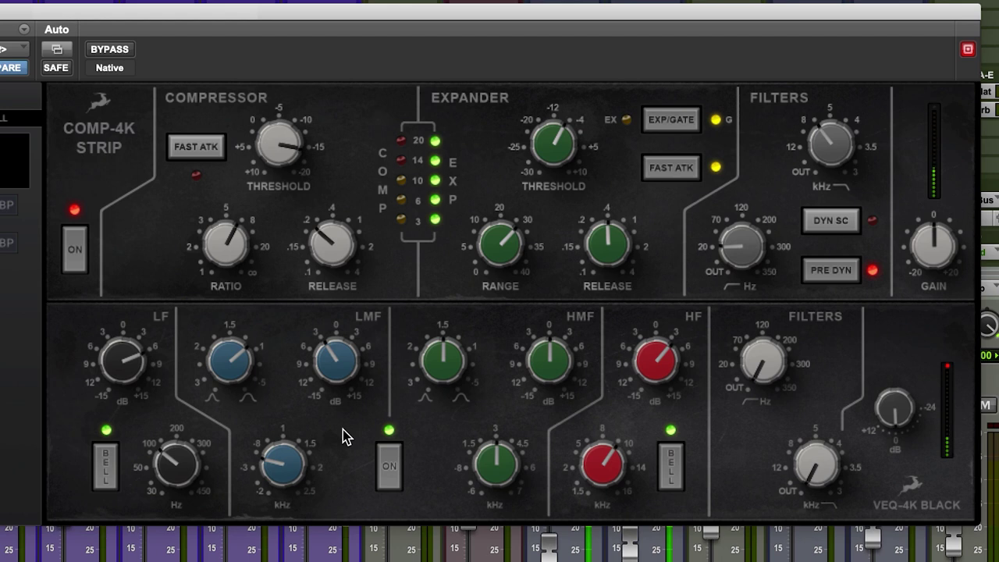
- Sweep the equalizer's HMF band with a boost, and settle on a cut of about 4 dB at about 0.8 kHz
left_click_drag(531, 368, 539, 312)
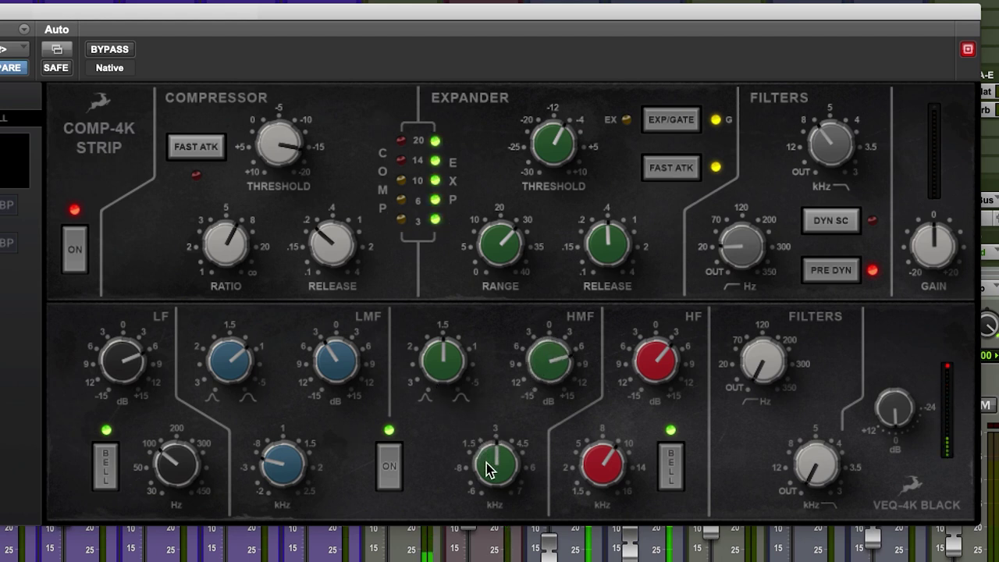
left_click_drag(509, 499, 517, 542)
left_click_drag(521, 369, 564, 446)
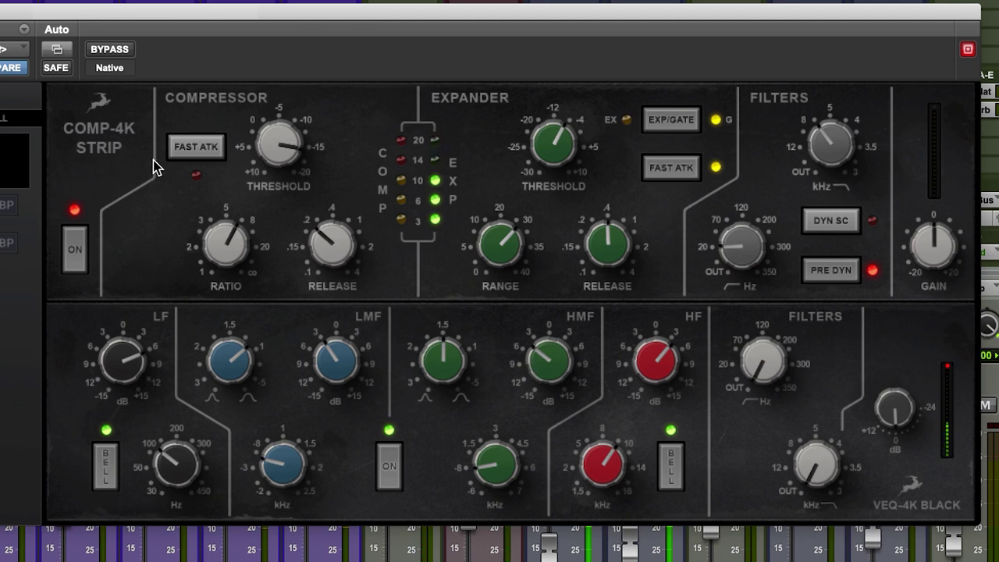
- Compare the track's sound with the whole plugin chain bypassed and active, leaving it active
left_click(110, 49)
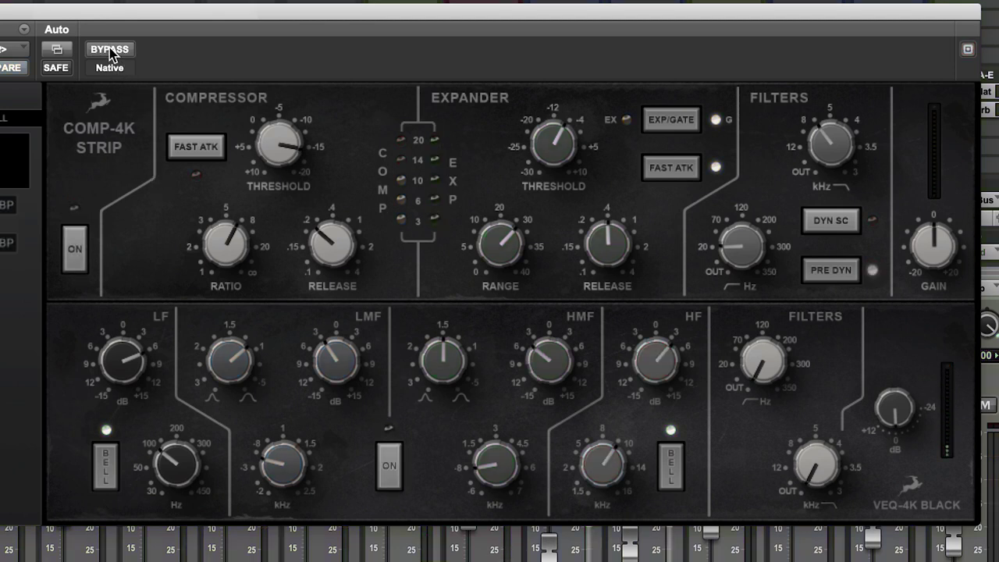
left_click(110, 49)
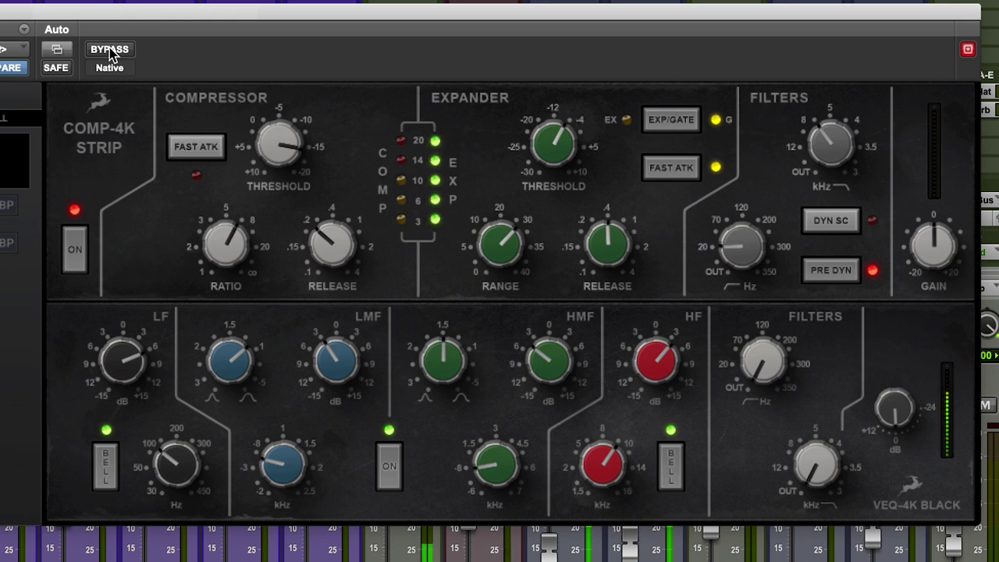
left_click(110, 49)
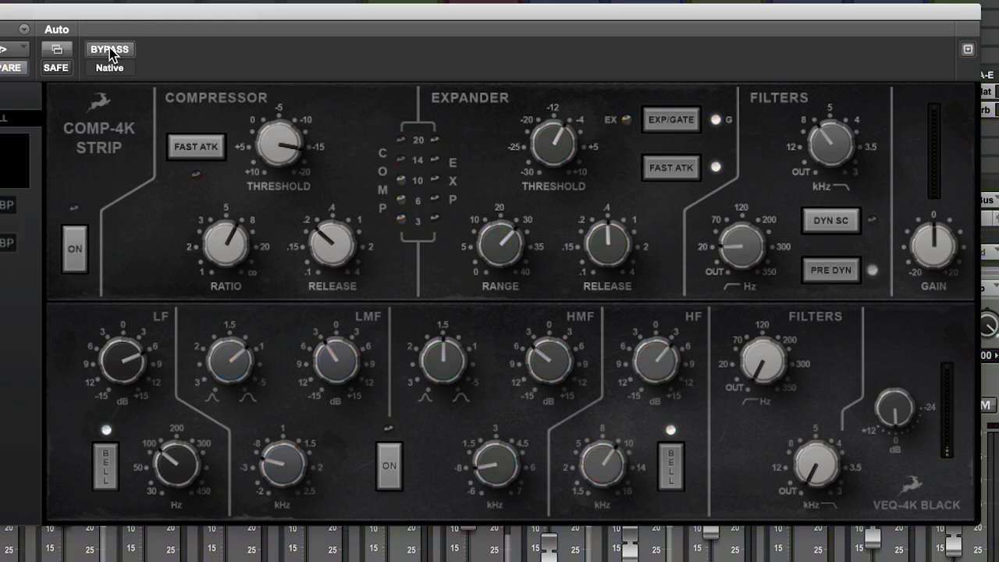
left_click(109, 49)
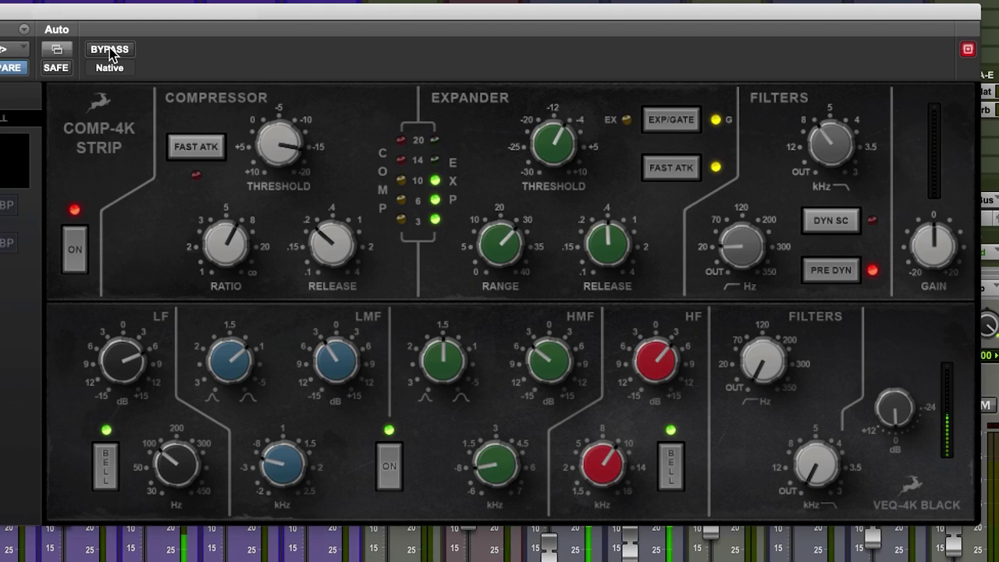